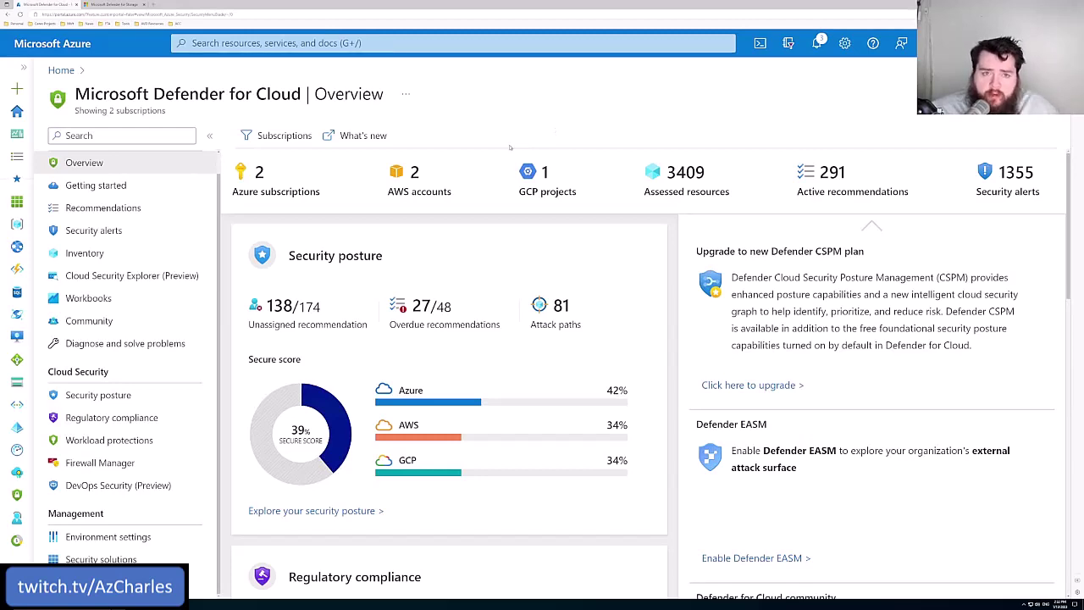
Step: Open the Microsoft Defender for Storage overview article, enlarge the page, and review its availability, benefits and enable-alert-remediate diagram
click(104, 6)
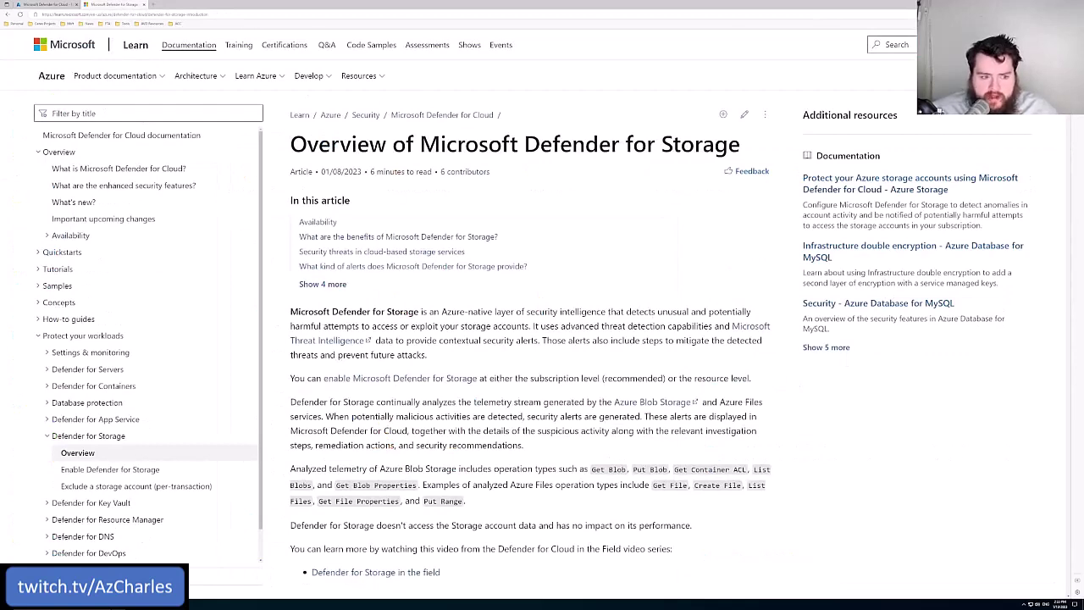
scroll(604, 303, down, 1)
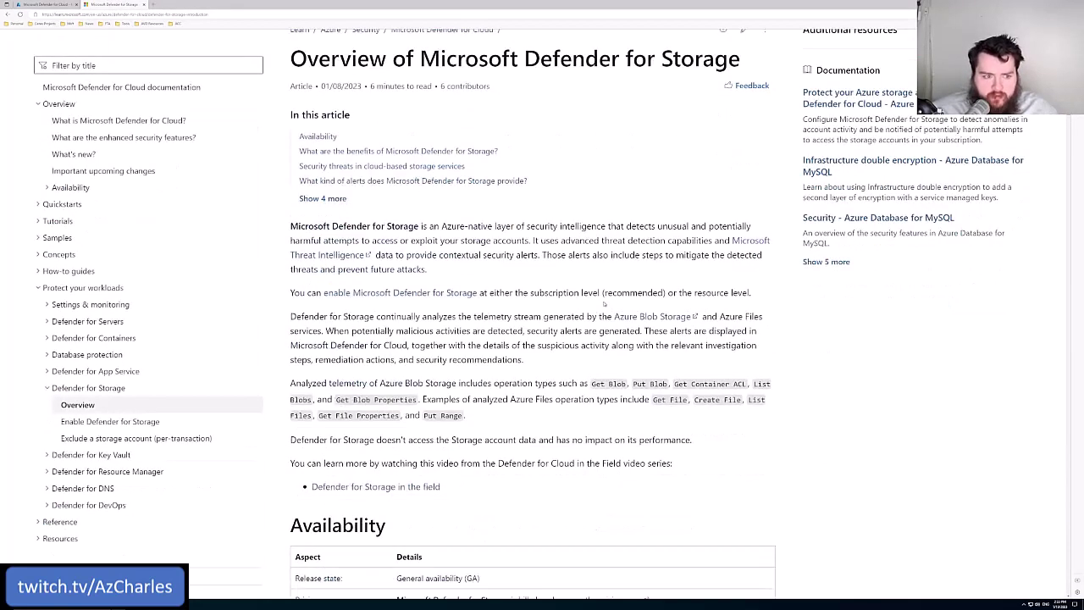
scroll(604, 303, down, 5)
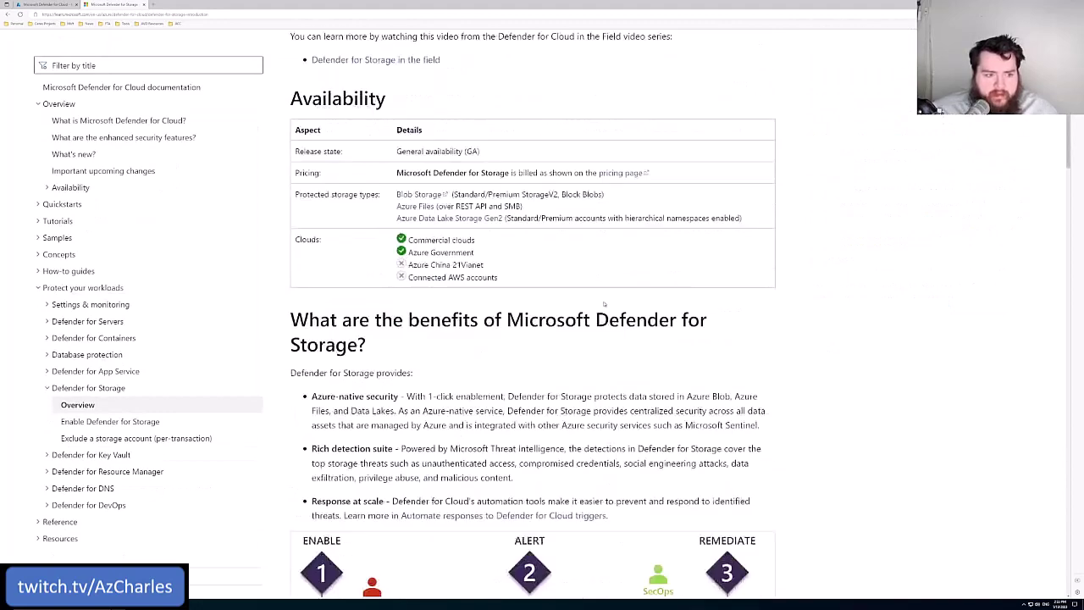
scroll(603, 303, down, 5)
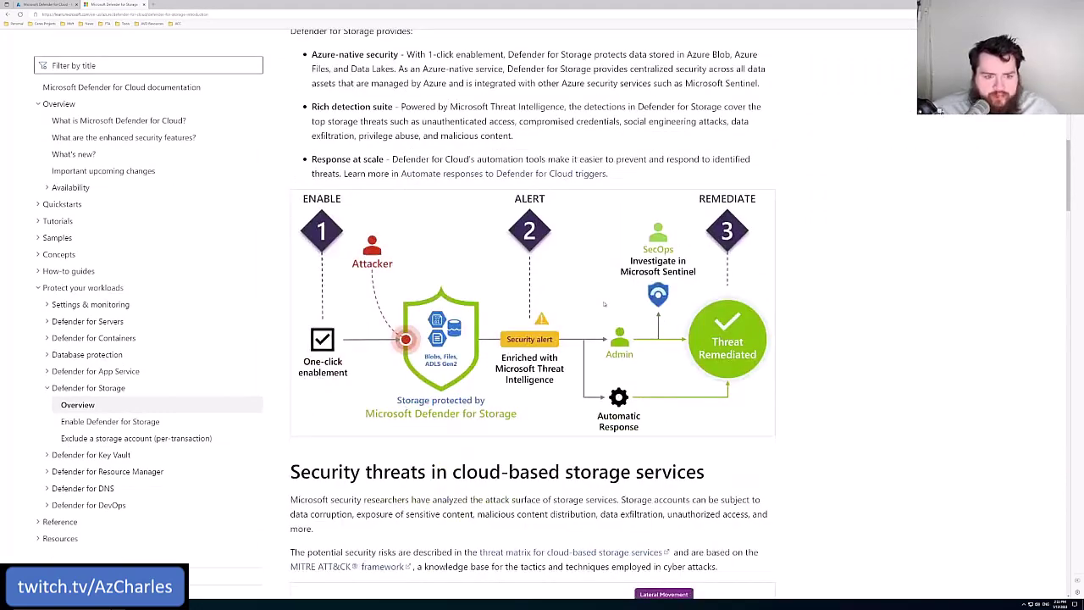
key(ctrl+plus)
key(ctrl+plus)
key(ctrl+plus)
scroll(603, 303, down, 4)
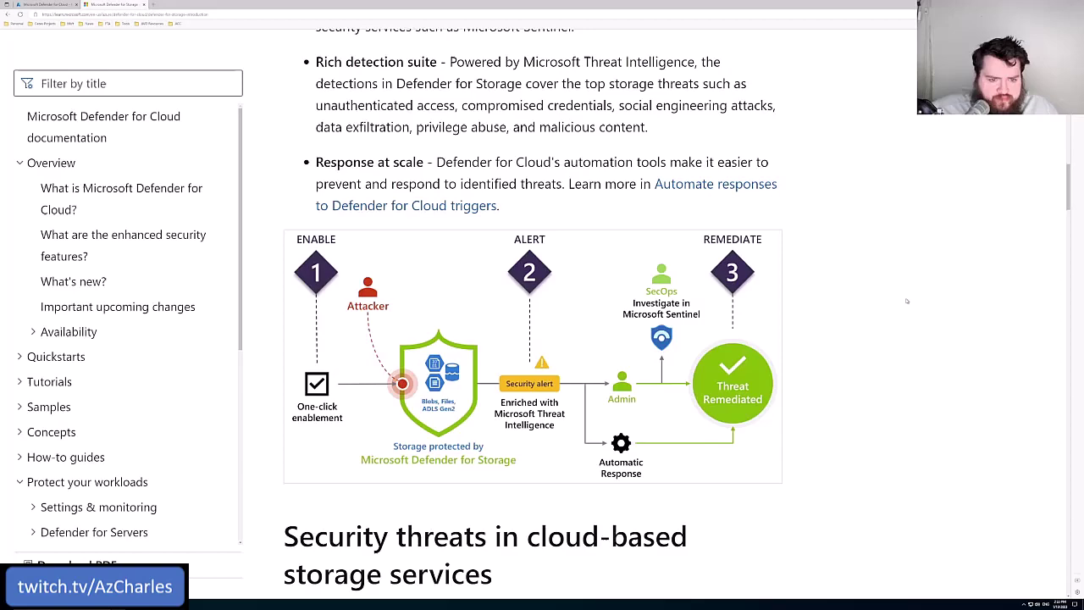
Step: Examine the storage threat matrix and the table of alert types, including hash reputation malware detection and TOR exit node access
scroll(859, 286, down, 8)
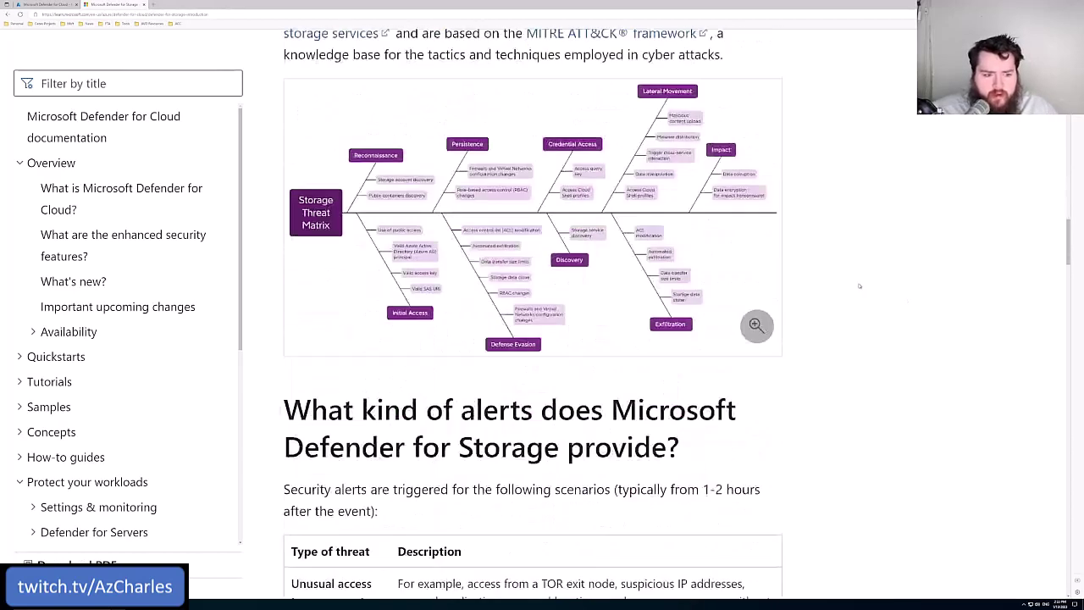
scroll(859, 286, down, 5)
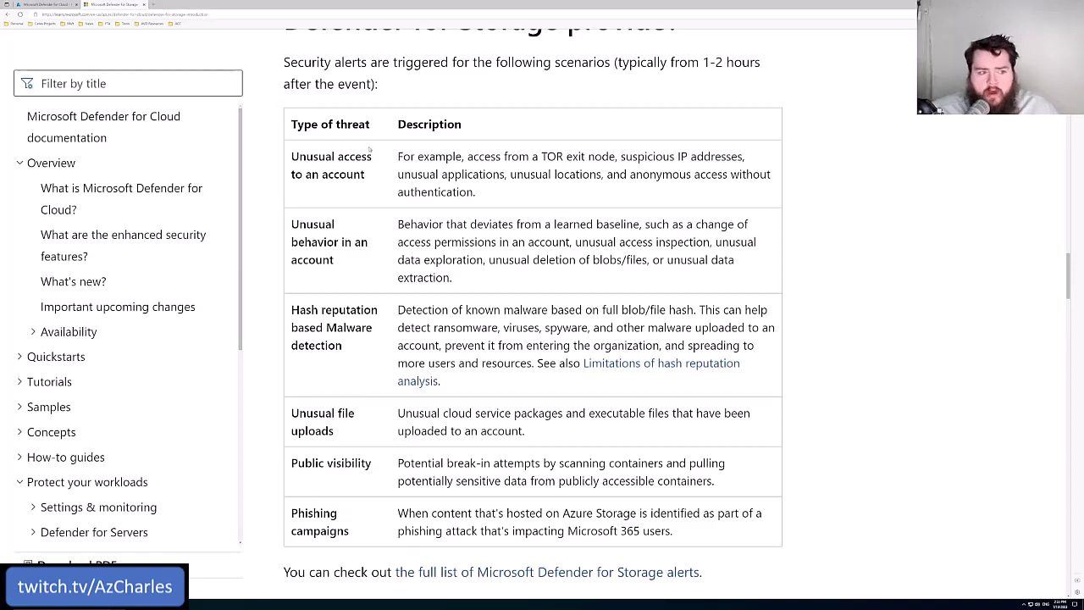
scroll(369, 149, down, 1)
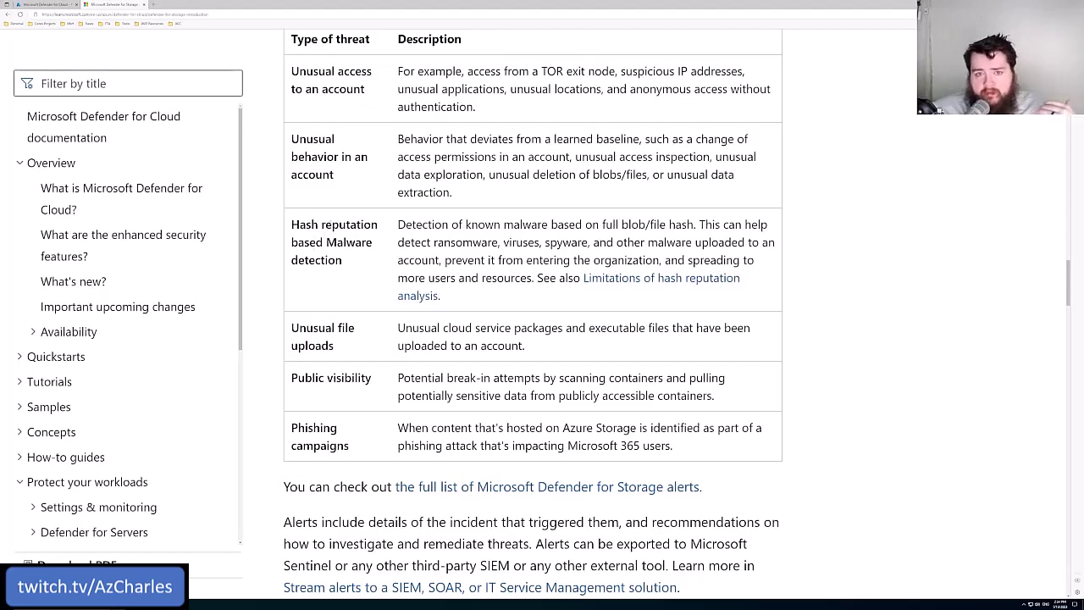
double_click(349, 243)
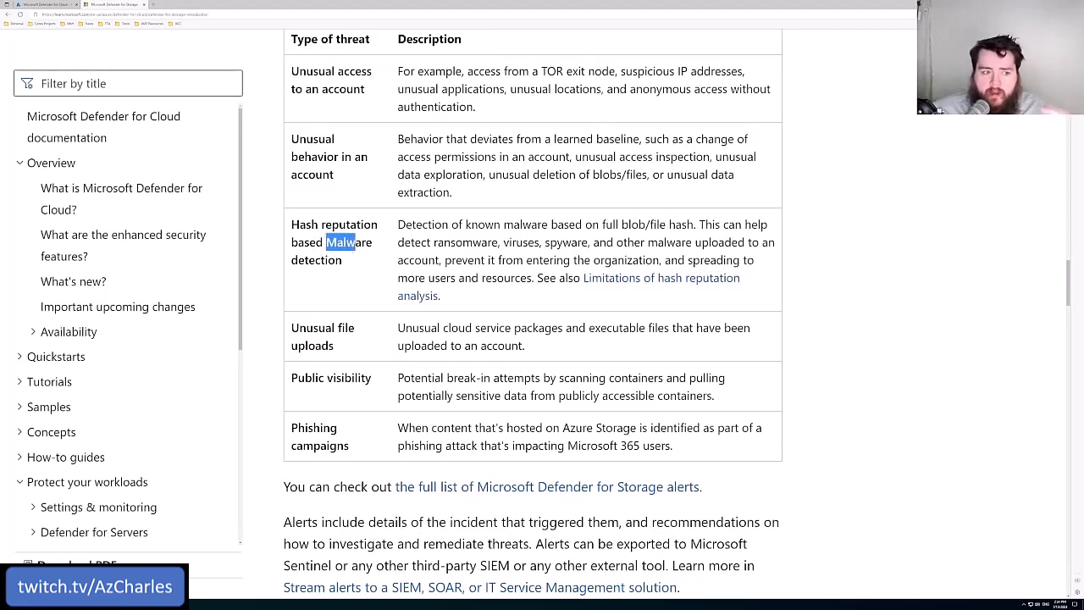
click(383, 249)
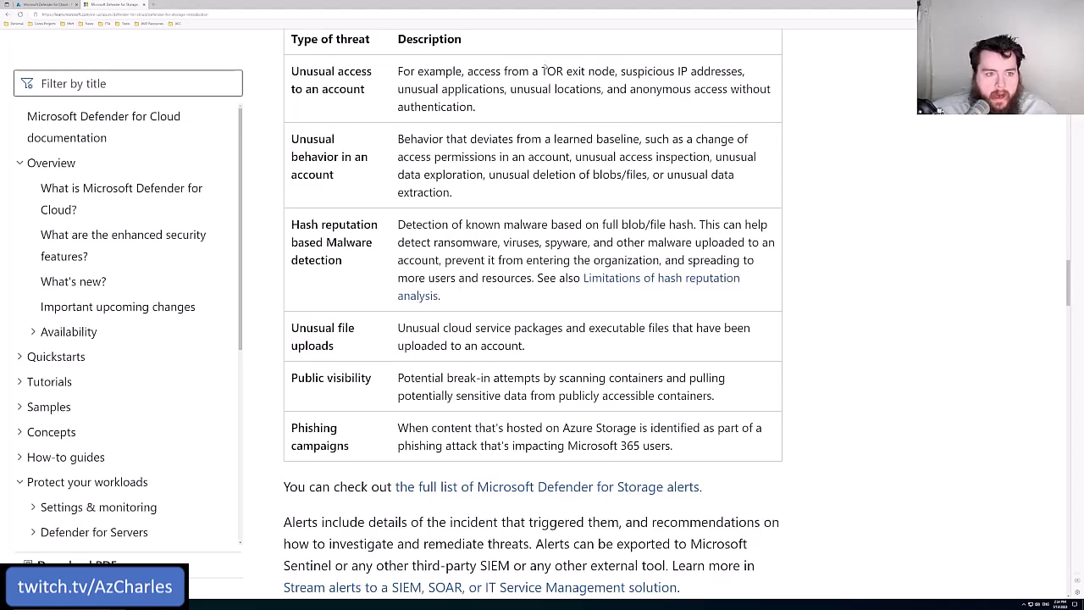
drag(539, 72, 587, 71)
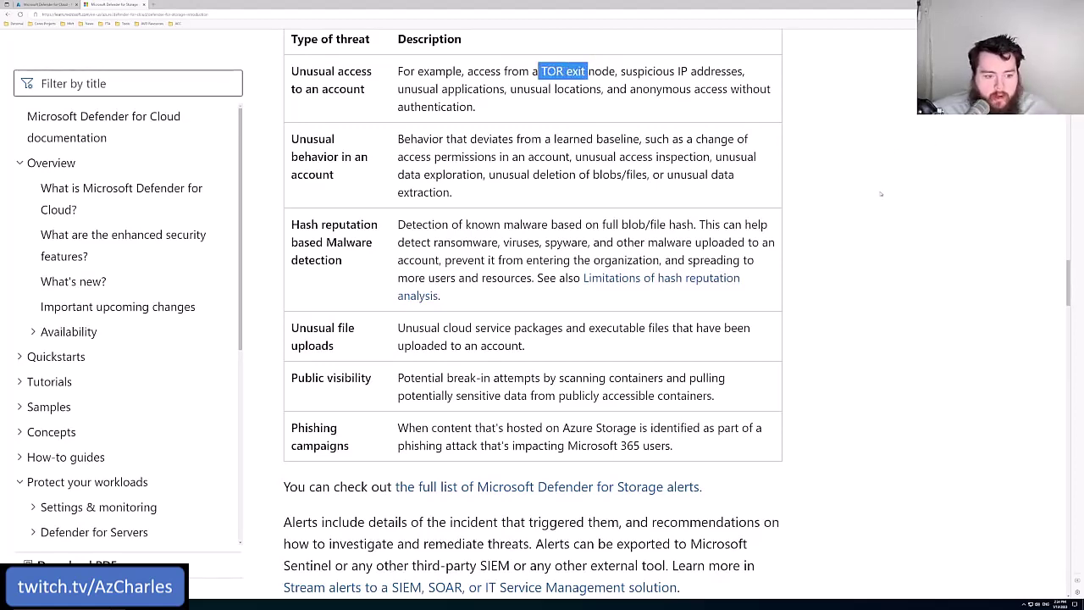
scroll(818, 254, up, 3)
scroll(819, 257, down, 1)
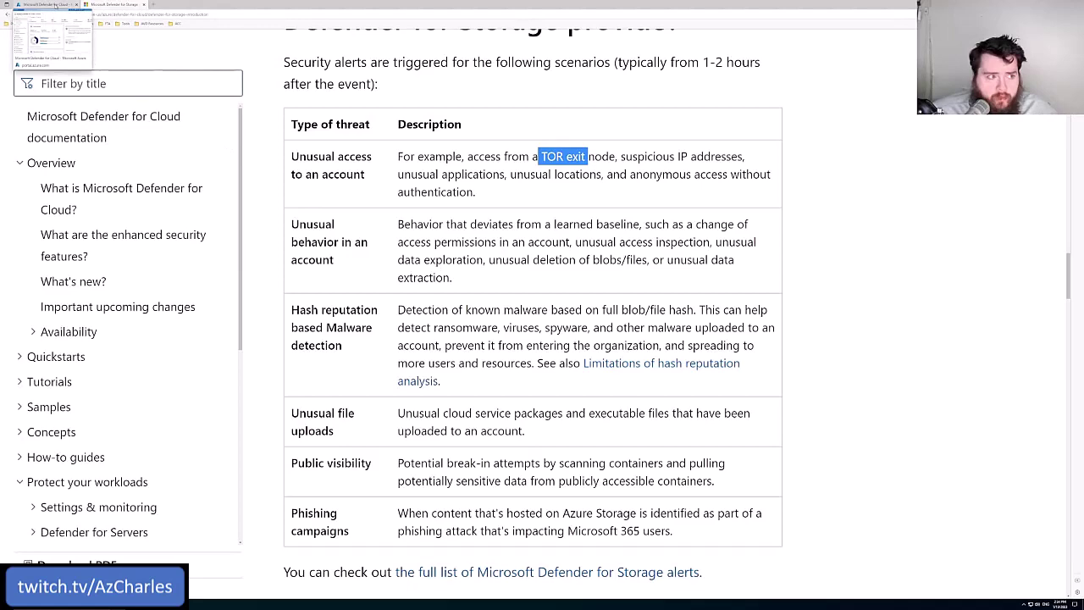
Step: In the Azure portal, open the Defender plans of the FTA ISV Internal subscription under Demo-Azure CXP FTA in the Defender for Cloud environment settings
click(55, 6)
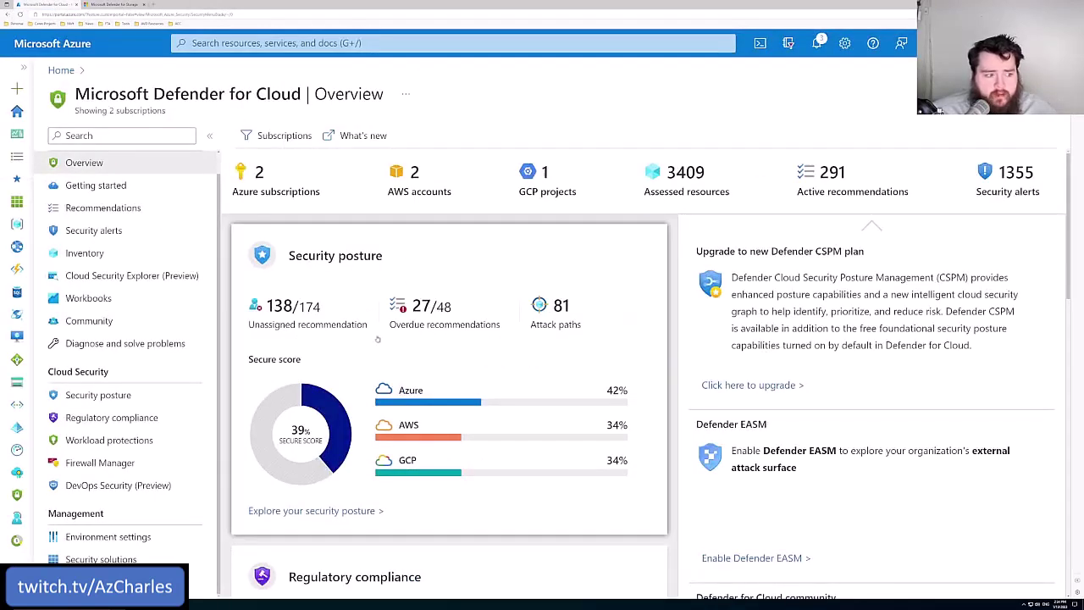
click(95, 539)
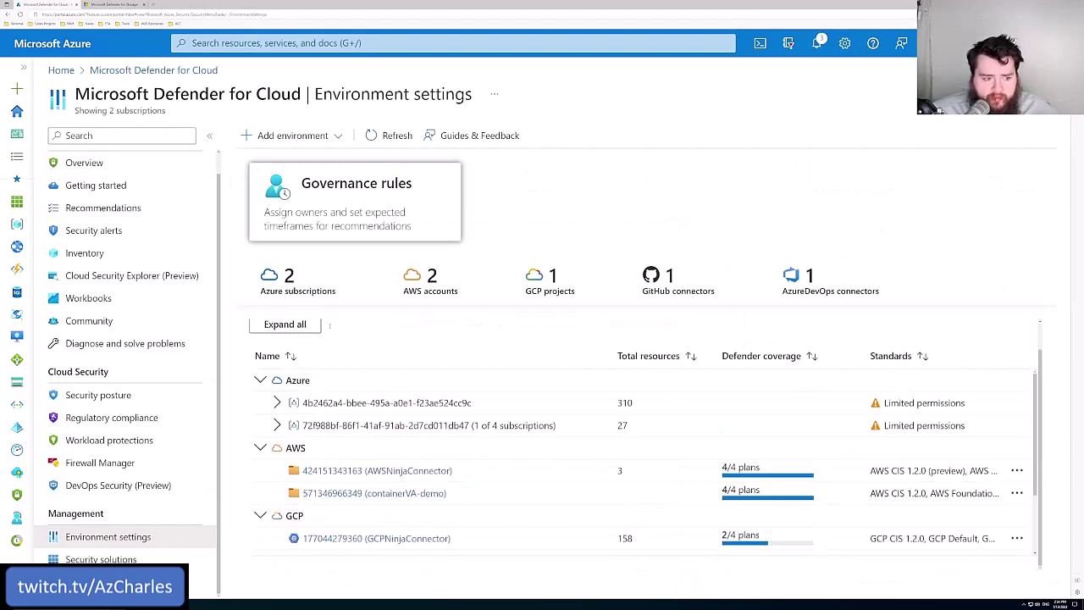
click(277, 424)
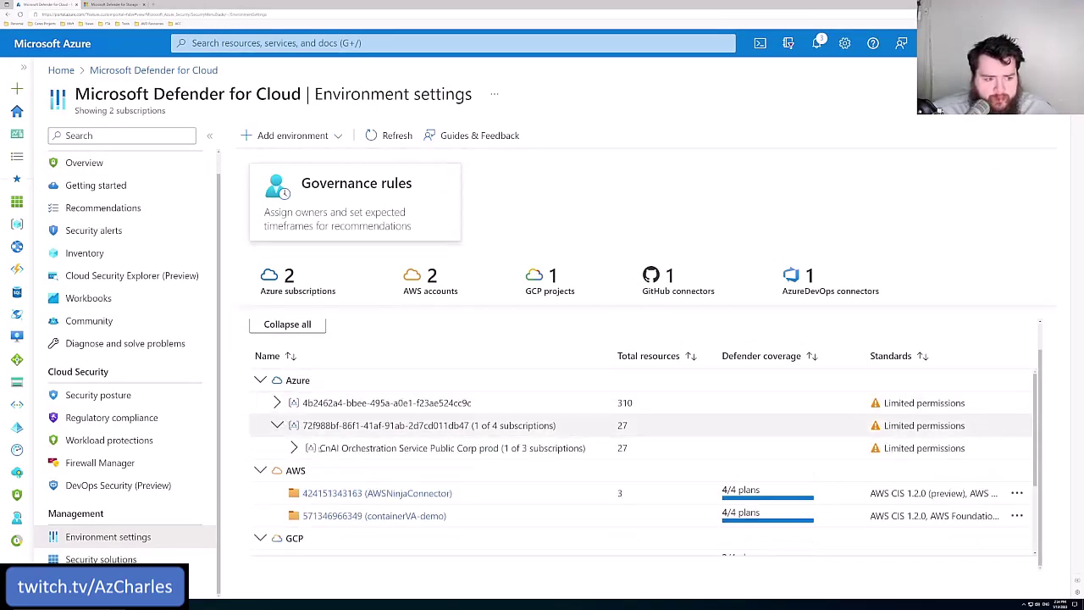
click(294, 447)
scroll(324, 441, down, 1)
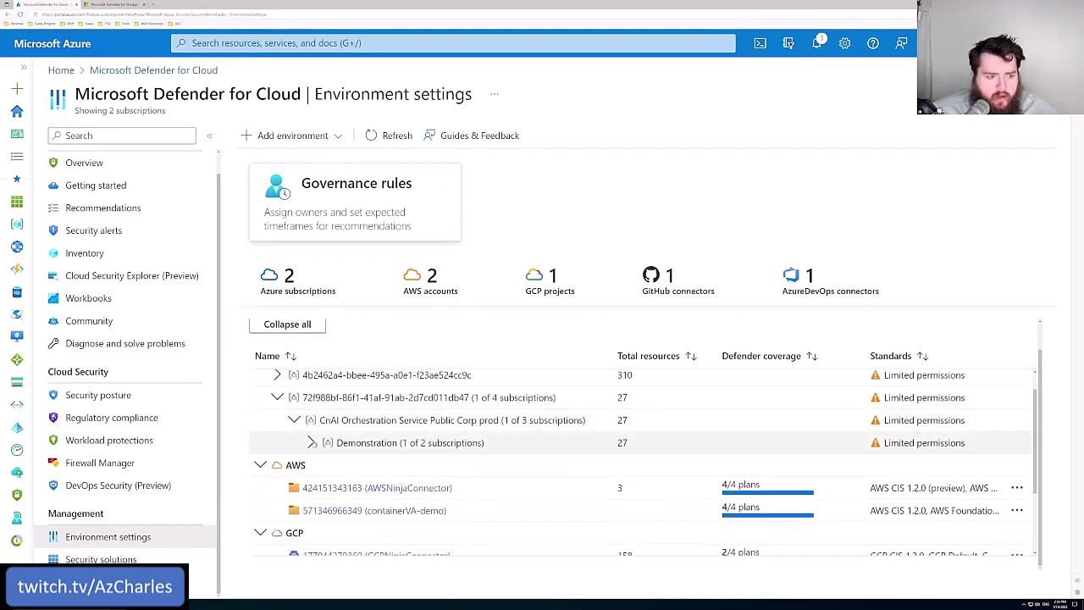
click(311, 442)
click(328, 465)
click(344, 488)
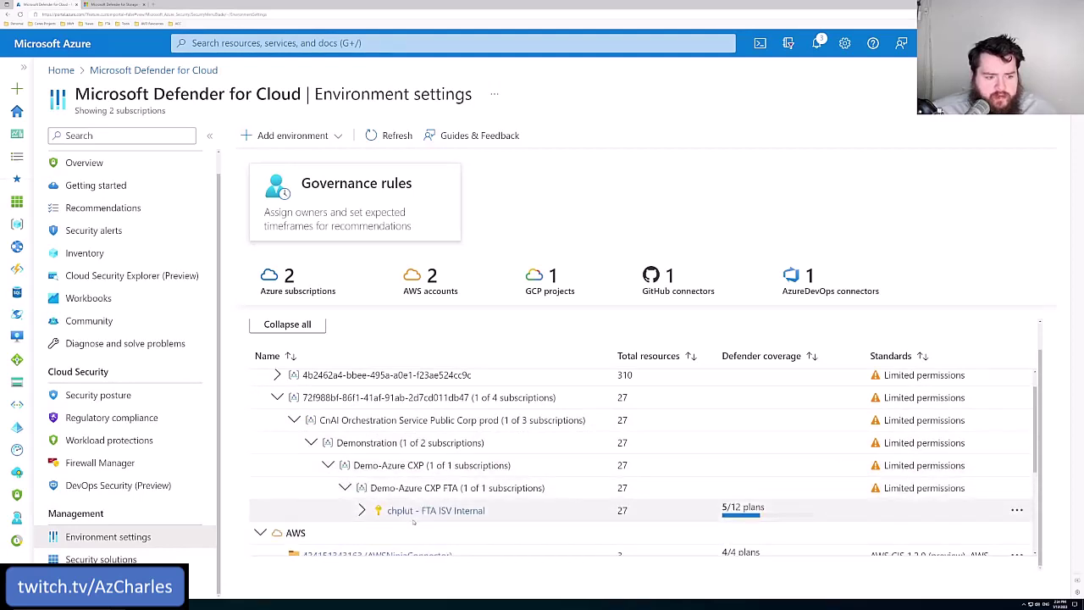
click(424, 511)
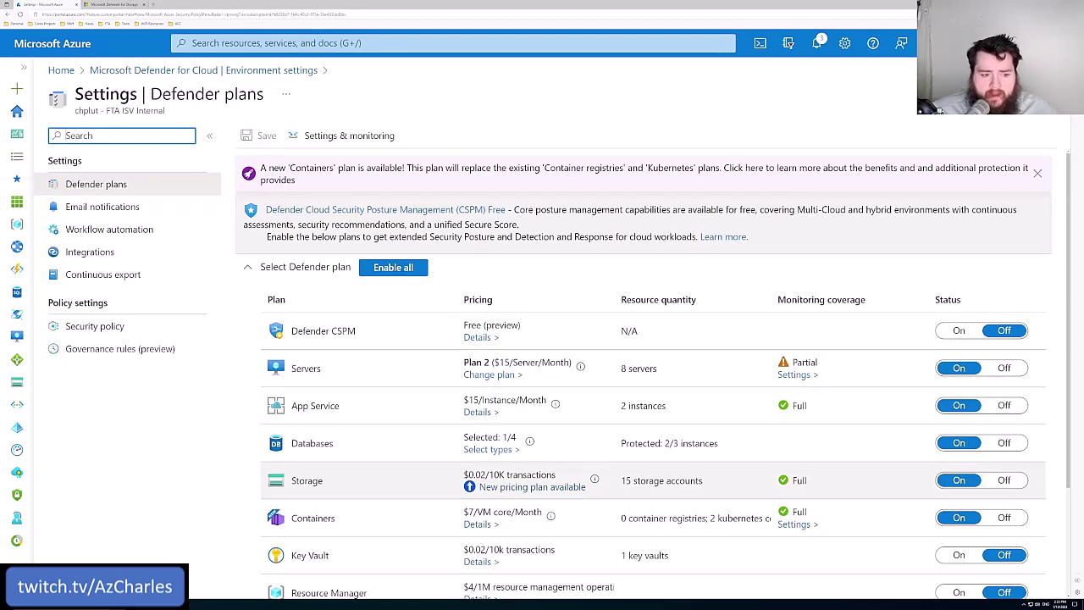
Step: Examine the per-transaction pricing of the Storage plan in the Defender plan list
drag(465, 475, 503, 476)
click(525, 500)
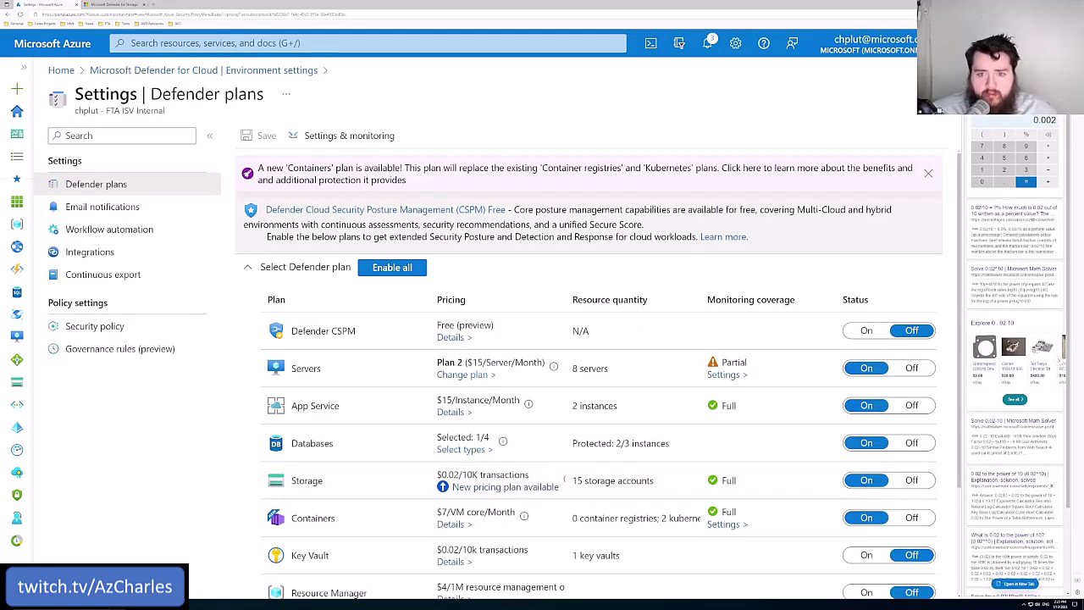
double_click(532, 475)
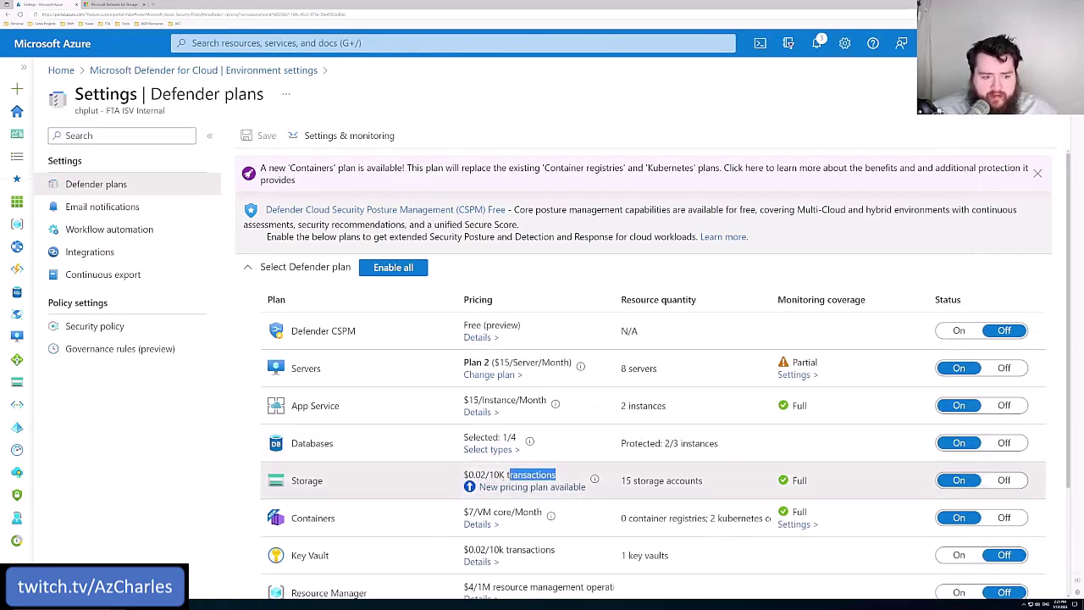
drag(555, 475, 463, 475)
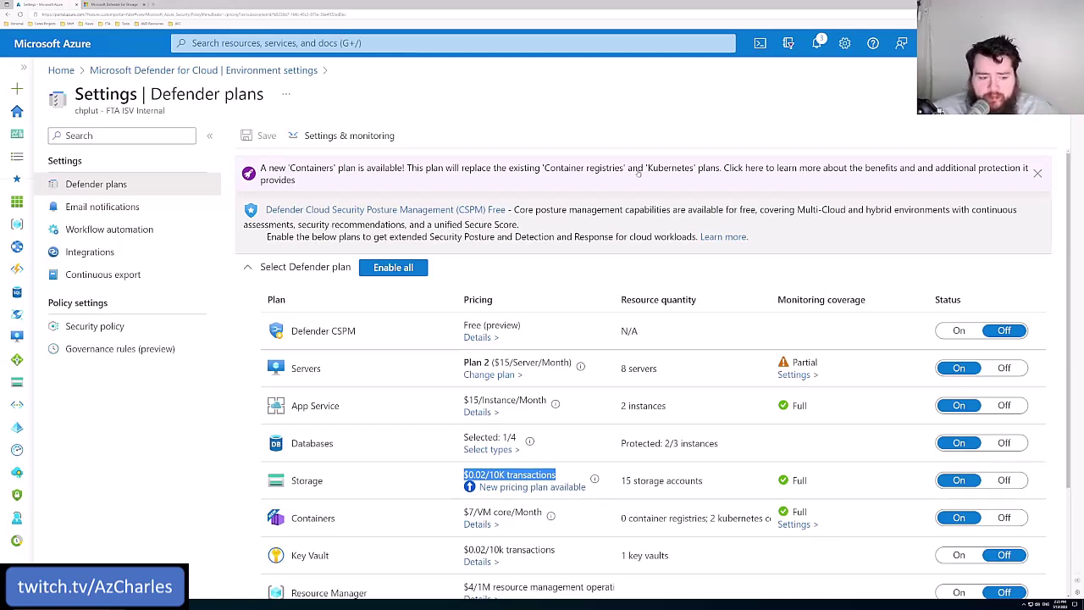
click(509, 462)
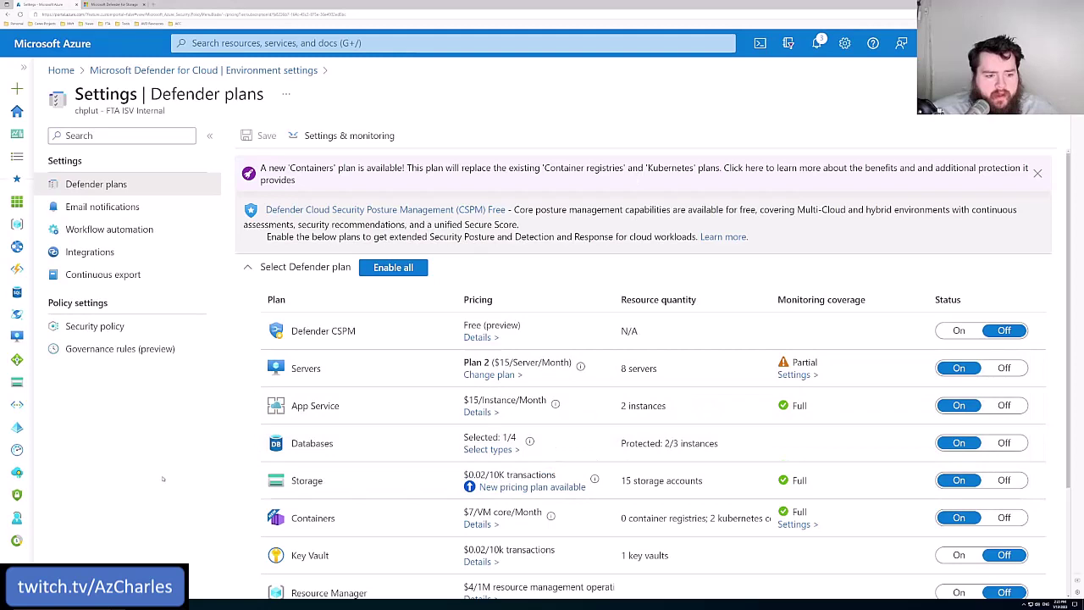
Step: Open the Storage plan's new pricing offer and compare the per-transaction price with the per-storage-account price
click(495, 487)
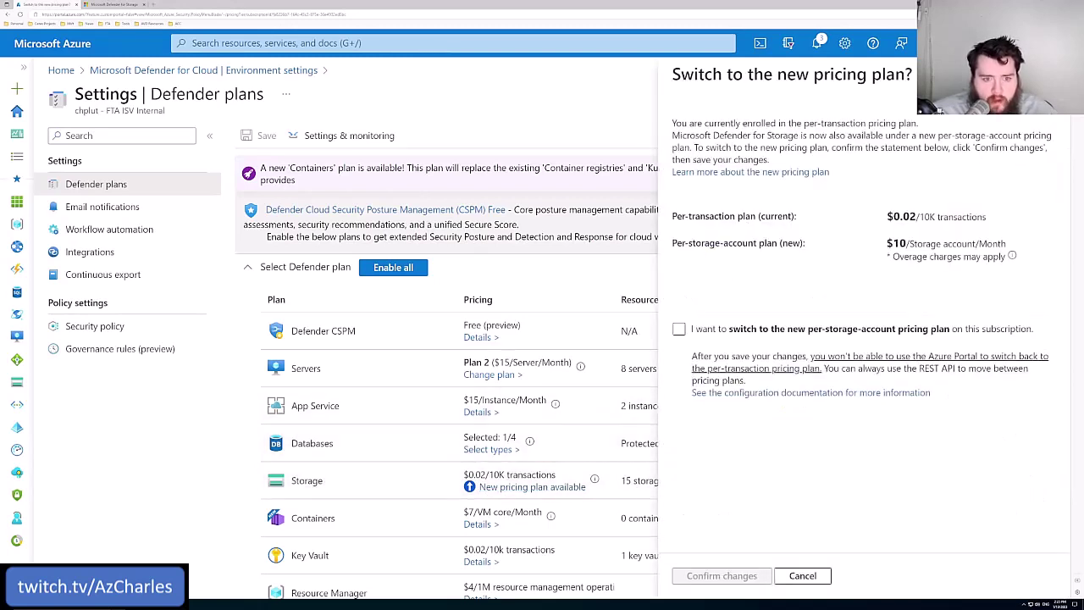
drag(887, 217, 987, 218)
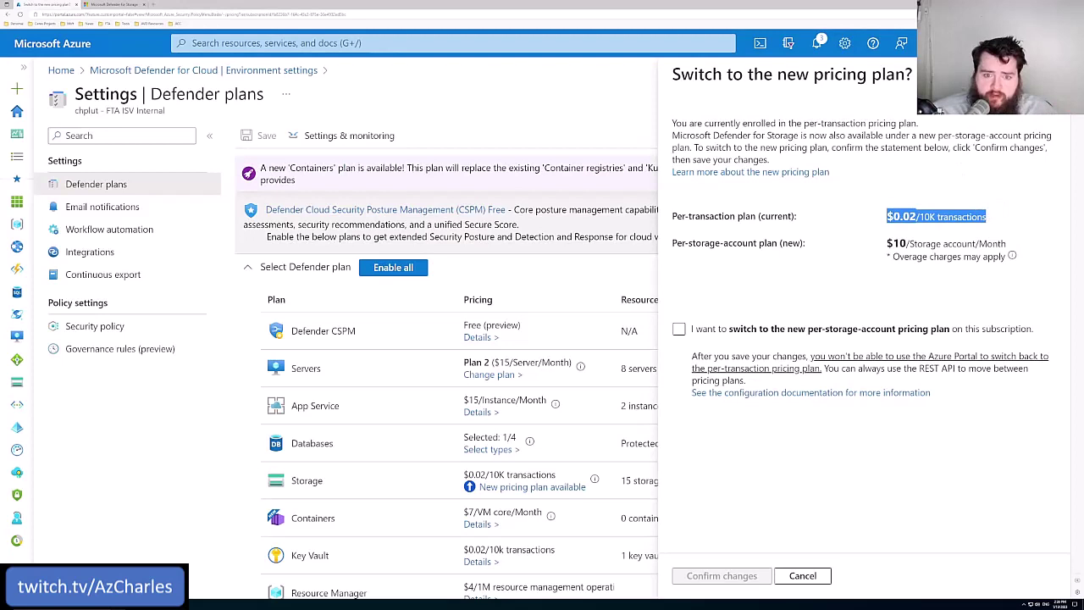
click(987, 218)
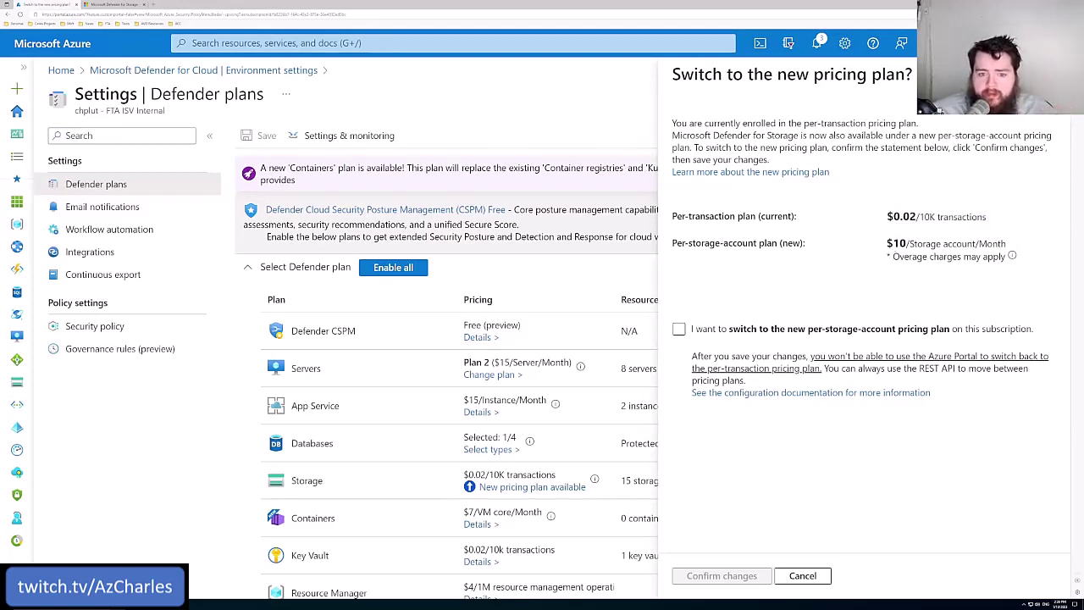
drag(963, 233, 962, 300)
click(962, 300)
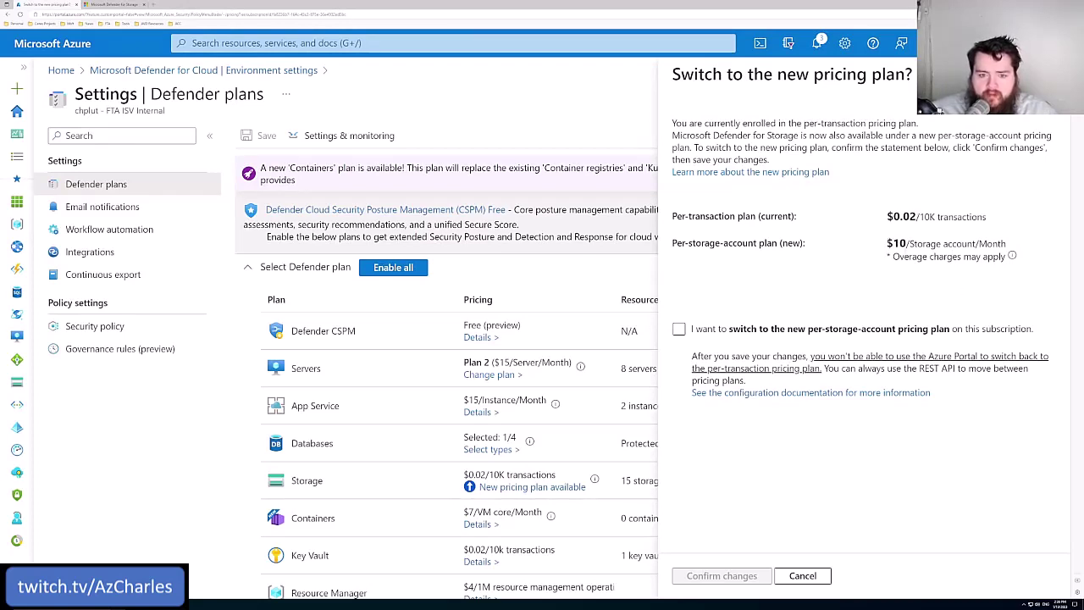
drag(886, 243, 1014, 232)
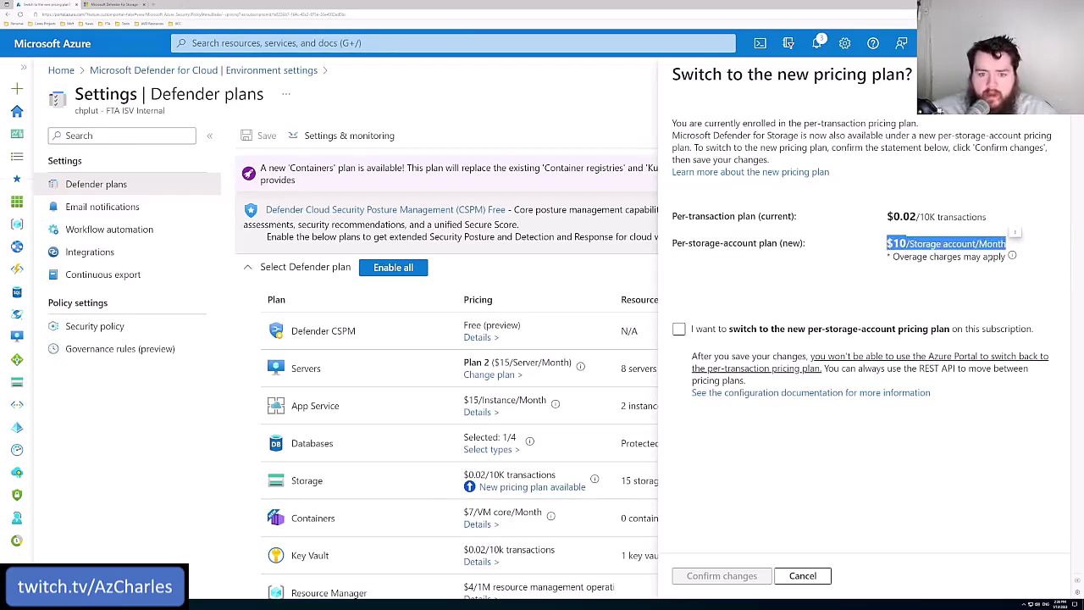
click(936, 311)
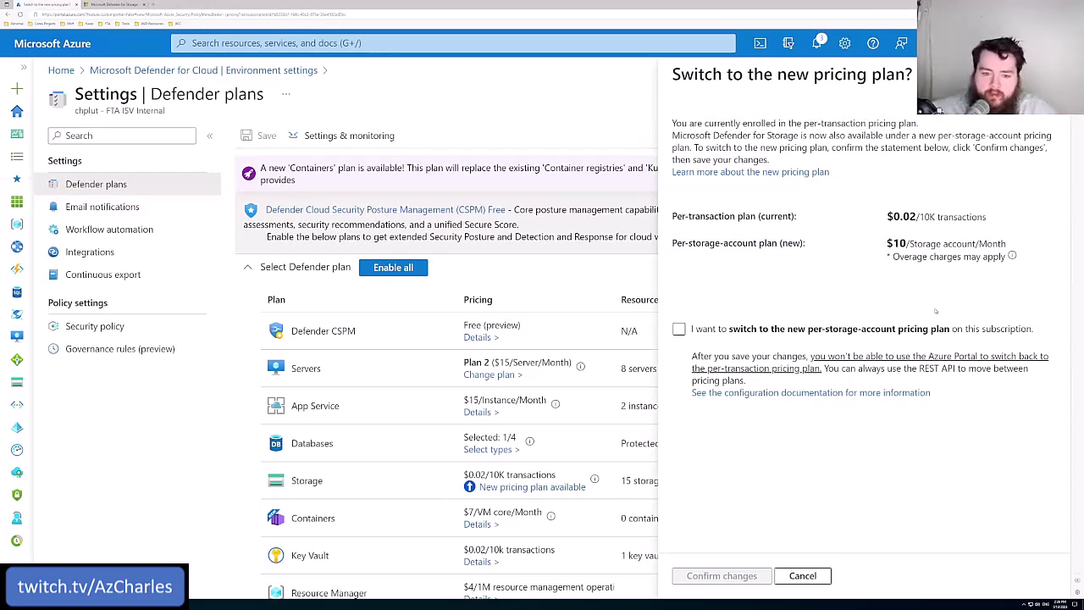
Step: Read the overage charge details and highlight the REST API option in the note about moving between pricing plans
mouse_move(1013, 256)
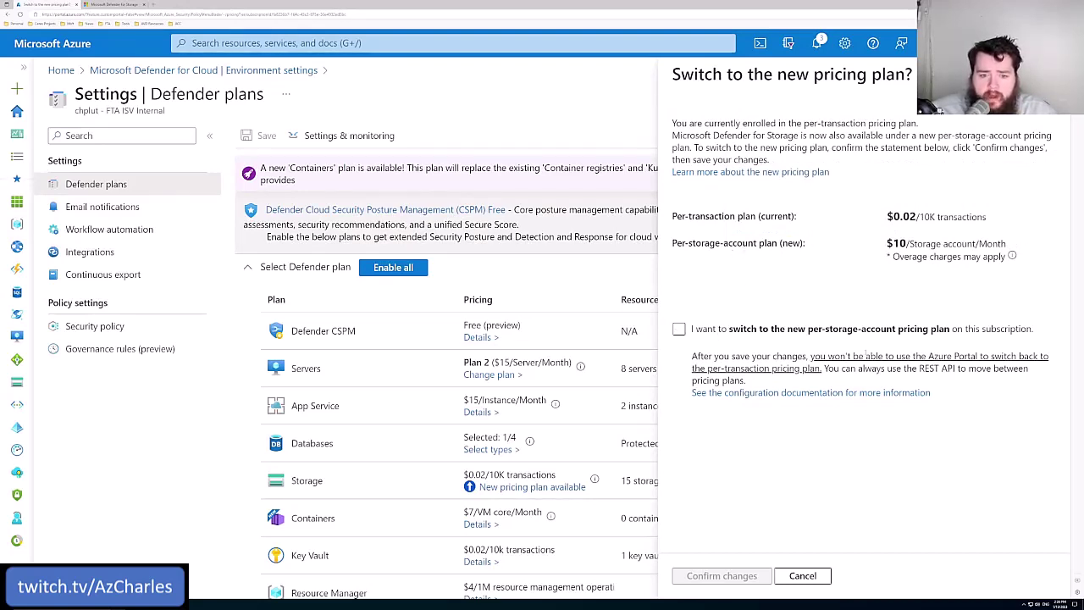
drag(928, 356, 958, 369)
click(929, 380)
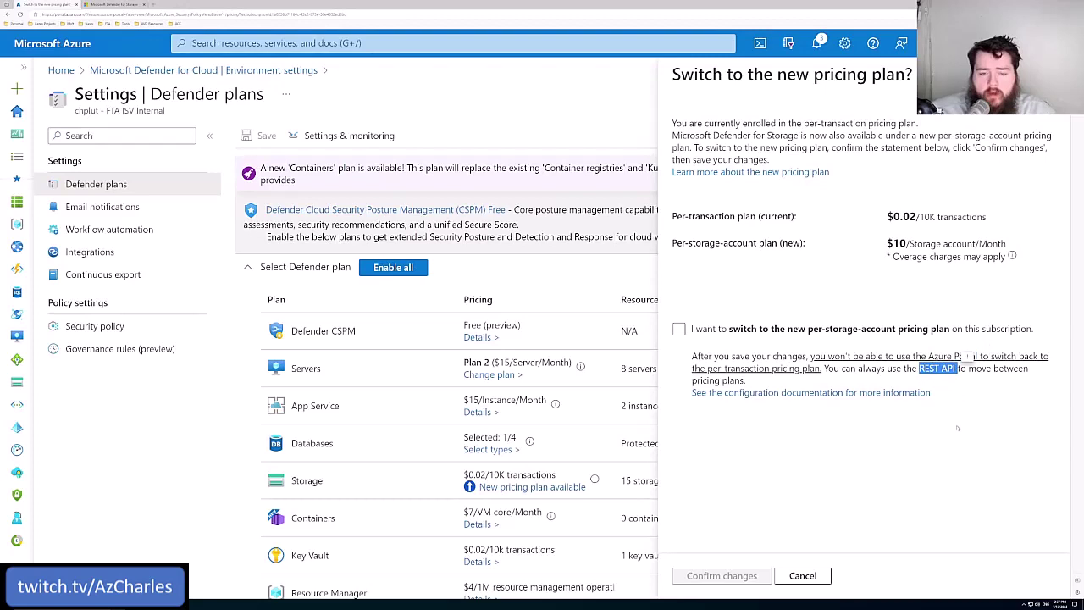